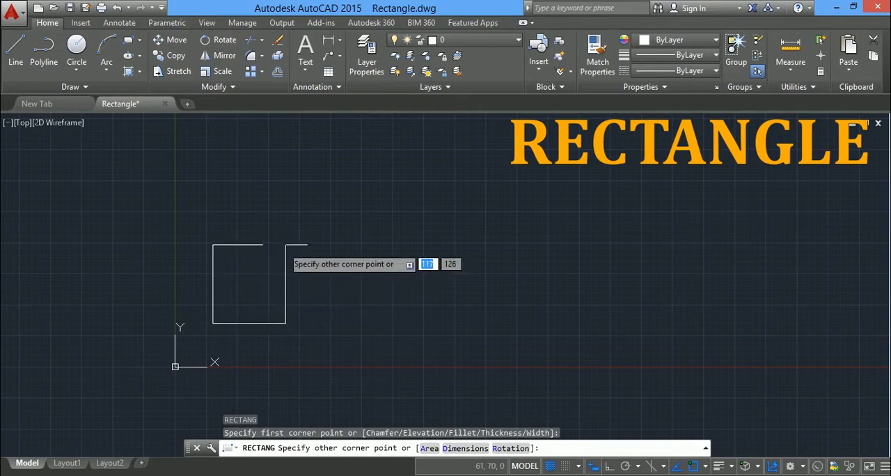
Place the opposite corner of the rectangle up and to the right, making it about 234 by 167 units.
click(359, 219)
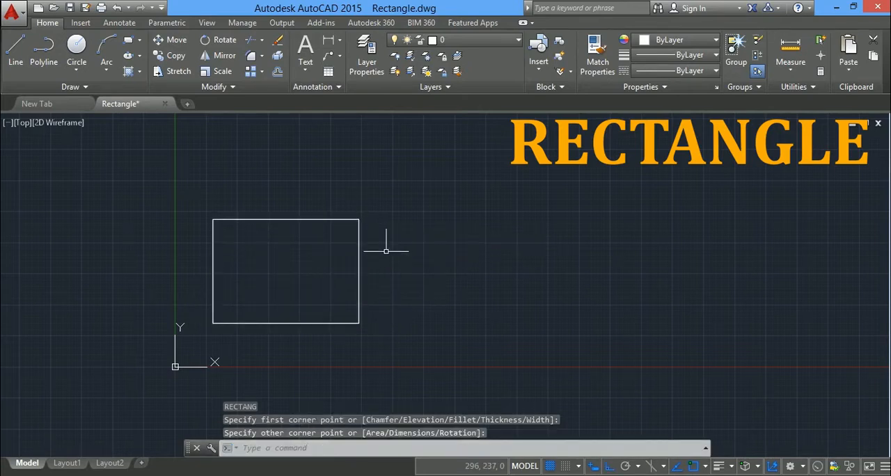
Draw a second rectangle 200 units long and 100 units high to the right of the first one.
scroll(384, 248, down, 2)
middle_drag(383, 249, 241, 266)
scroll(242, 268, up, 2)
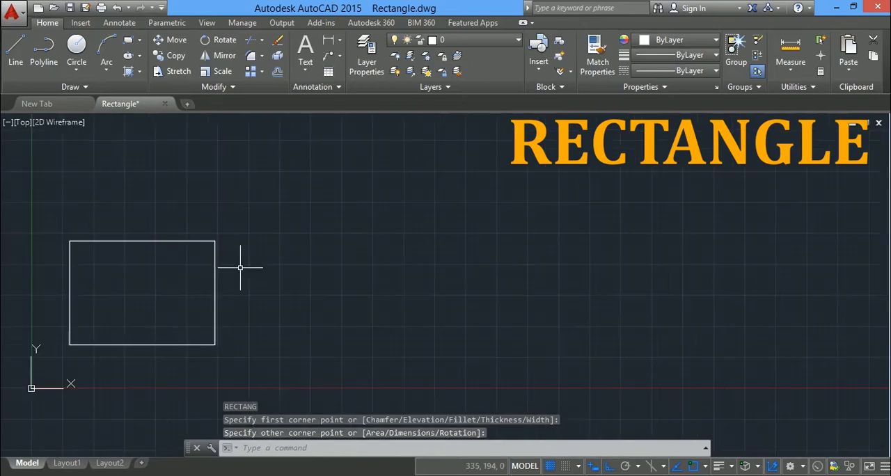
click(131, 41)
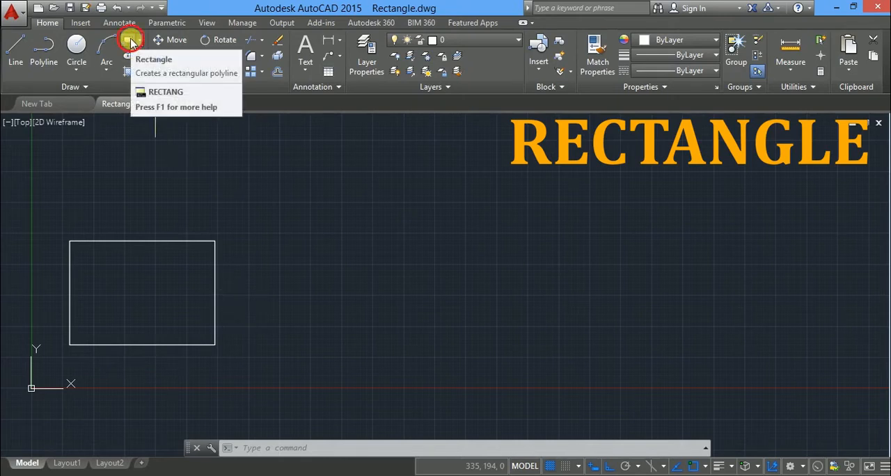
click(263, 338)
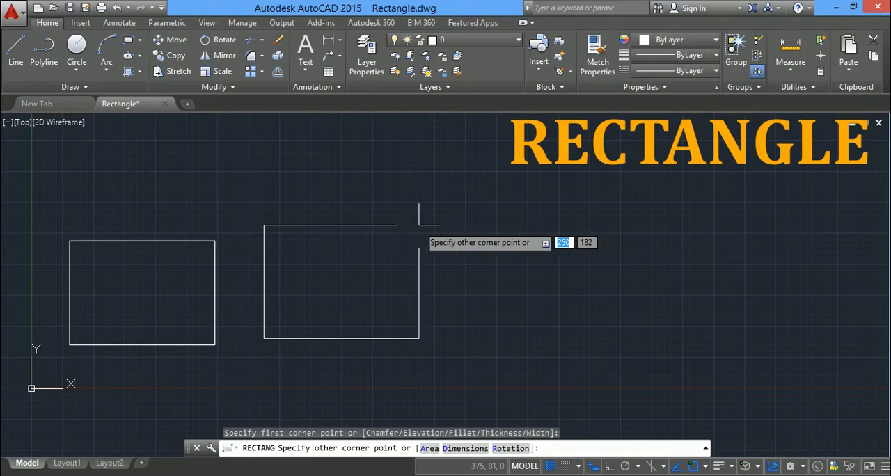
text(2)
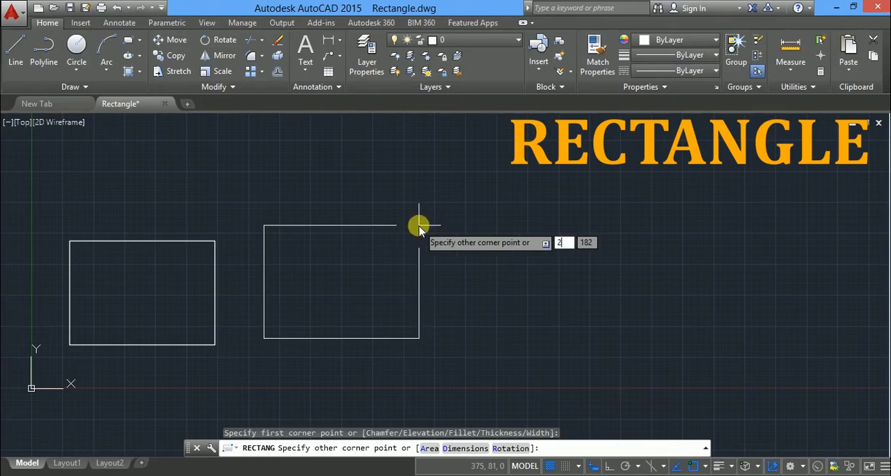
text(00)
key(Tab)
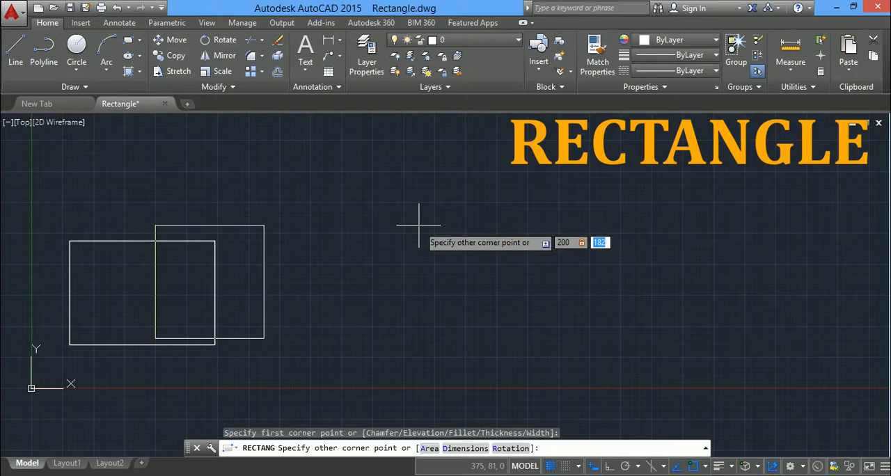
text(100)
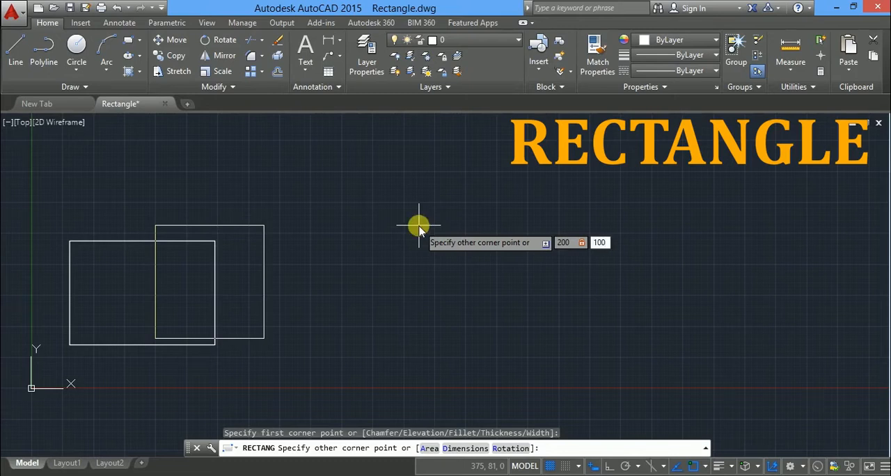
key(Return)
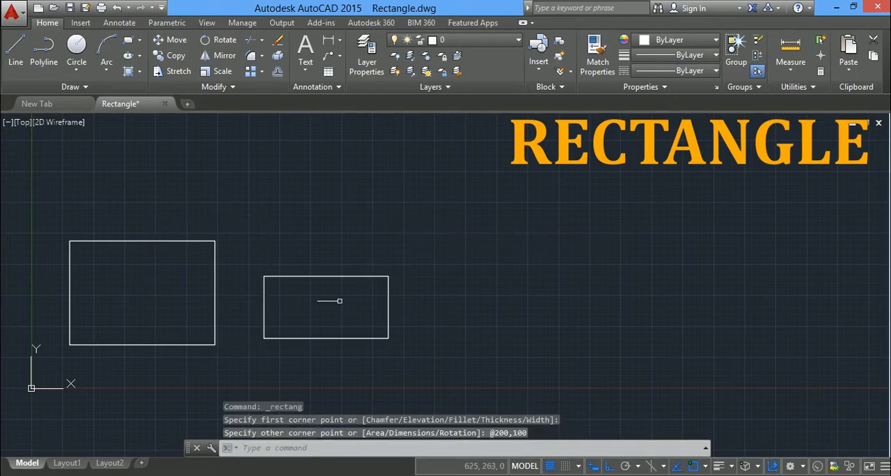
Draw a third rectangle beside the 200 by 100 one using the Dimensions option, with length 150 and width 75.
scroll(338, 304, up, 2)
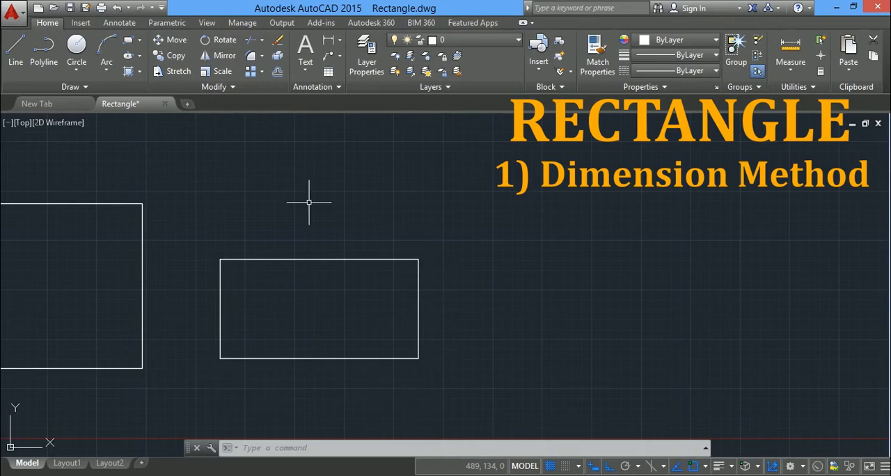
scroll(246, 166, down, 1)
mouse_move(264, 176)
middle_down()
mouse_move(190, 175)
mouse_move(210, 225)
middle_up()
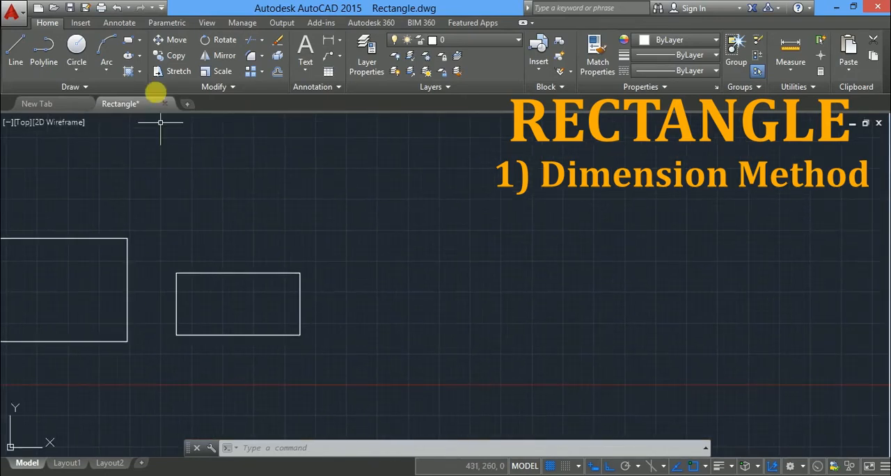
click(129, 44)
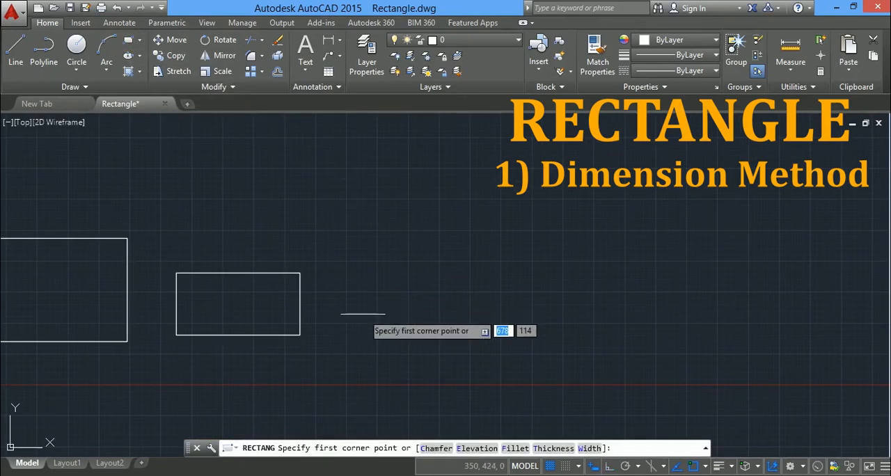
click(358, 327)
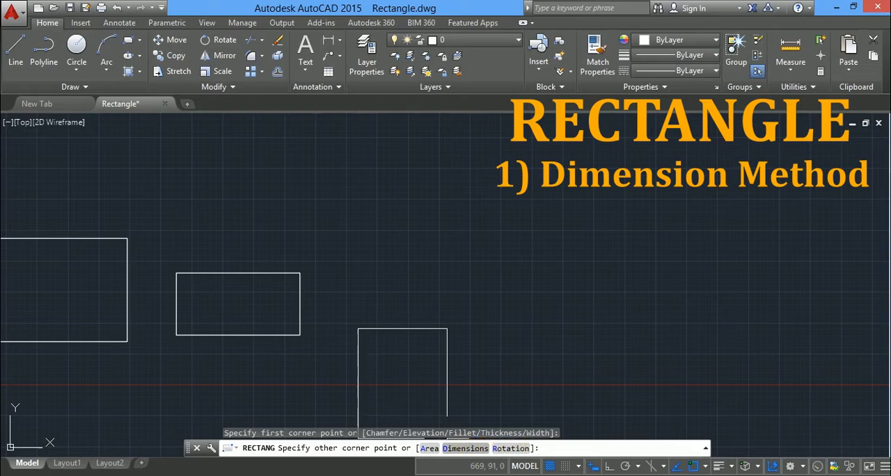
key(Down)
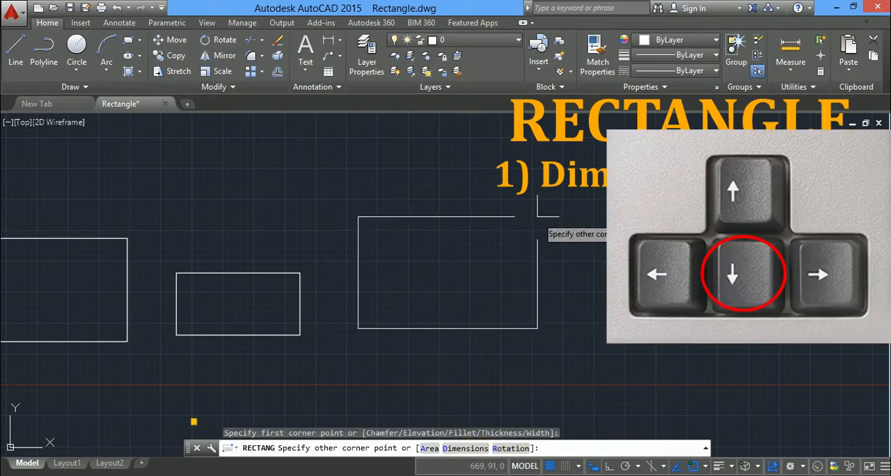
key(Down)
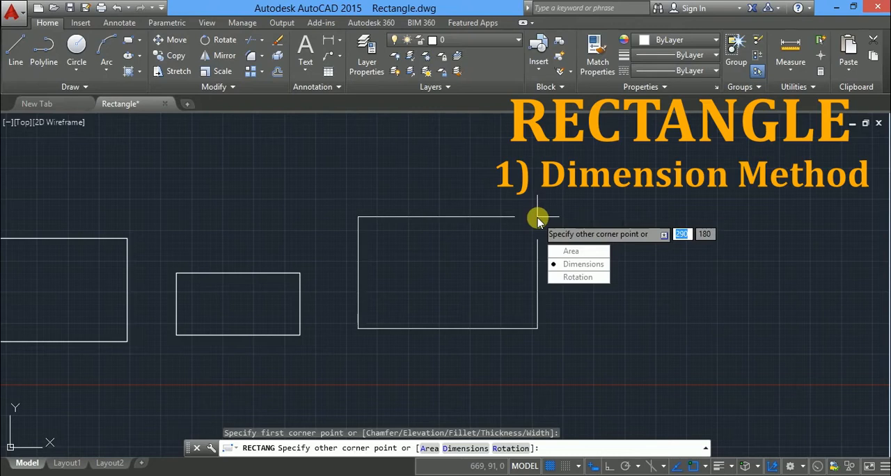
key(Return)
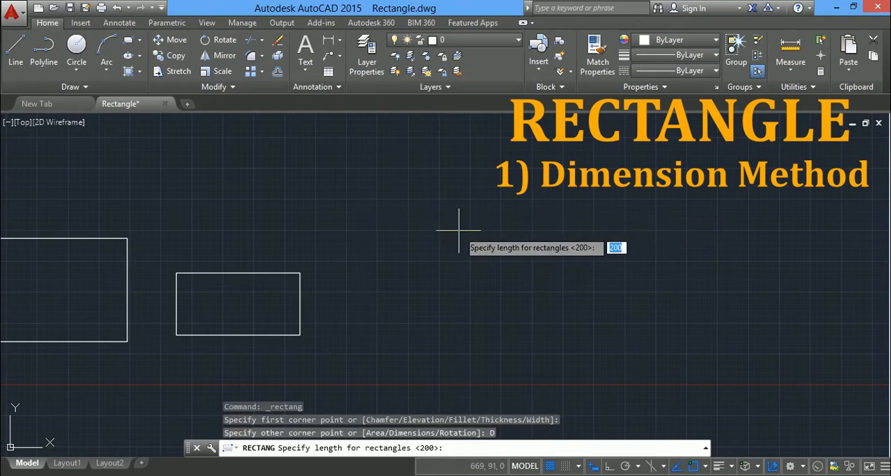
text(150)
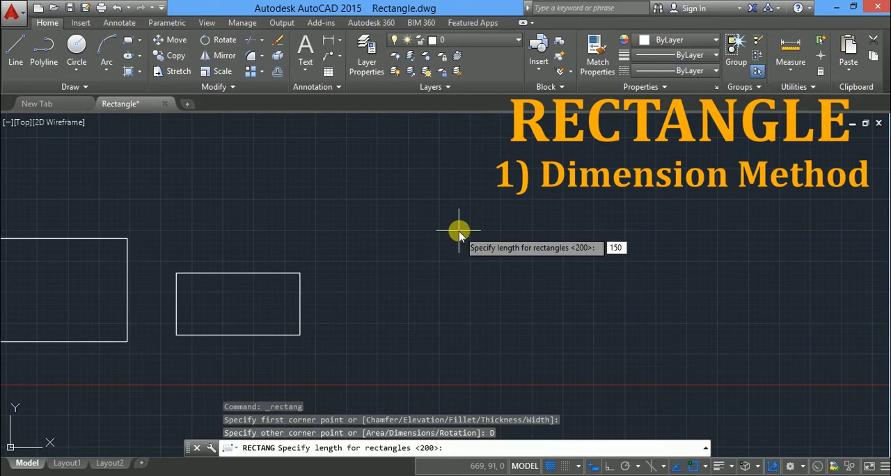
key(Return)
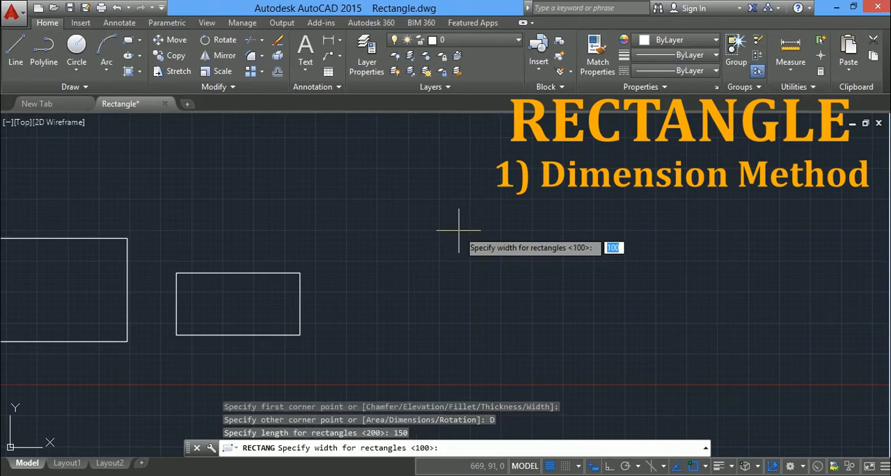
text(75)
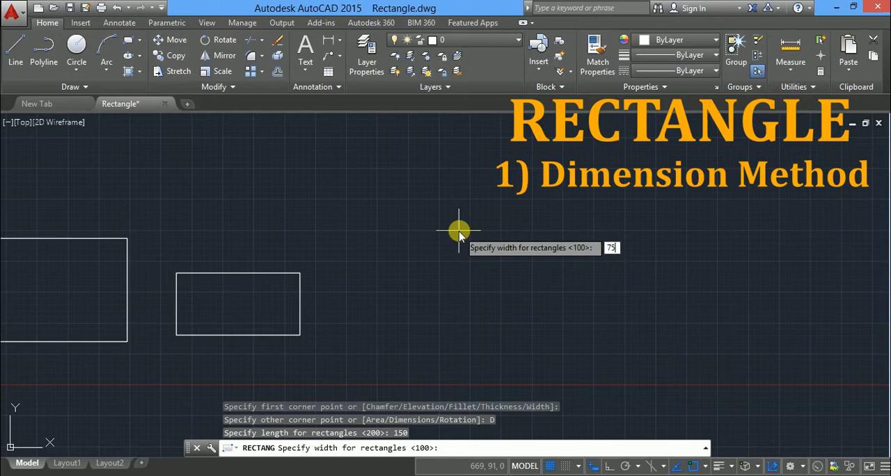
key(Return)
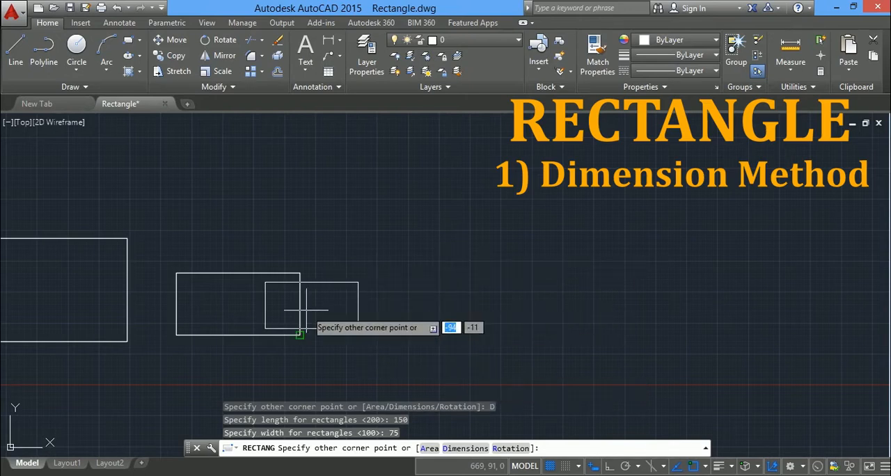
click(521, 308)
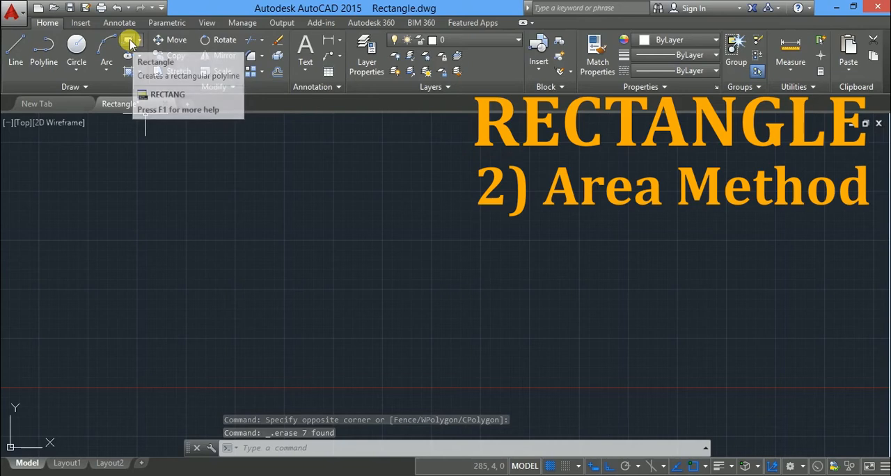
Draw a rectangle in the empty drawing using the Area option, with area 10000 calculated from a length of 150.
click(132, 43)
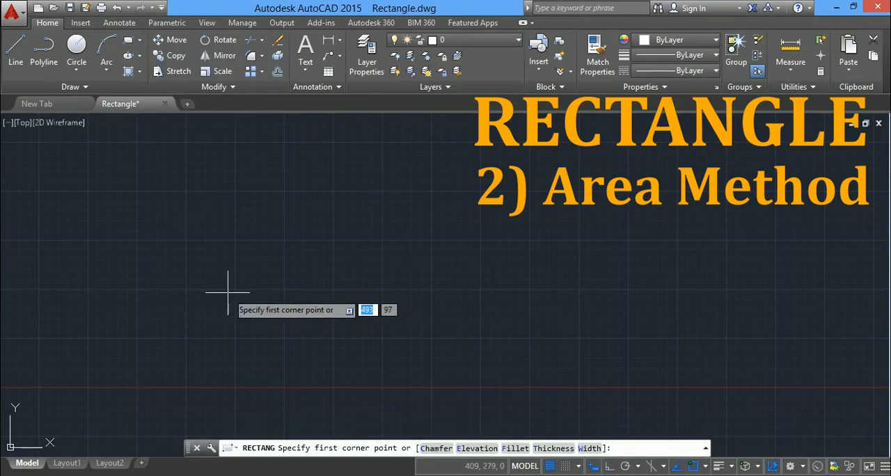
click(185, 328)
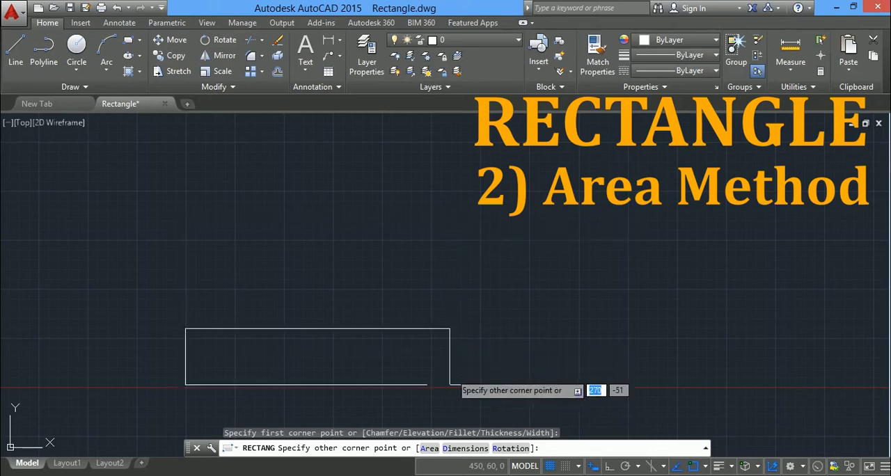
click(430, 448)
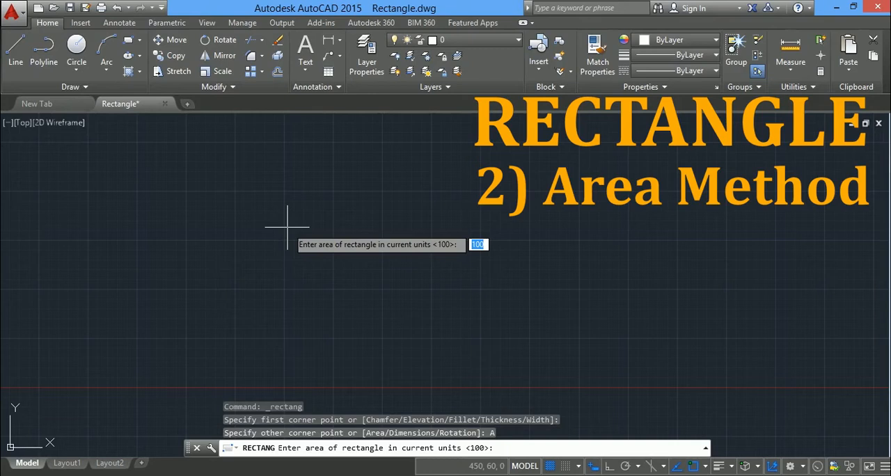
text(10000)
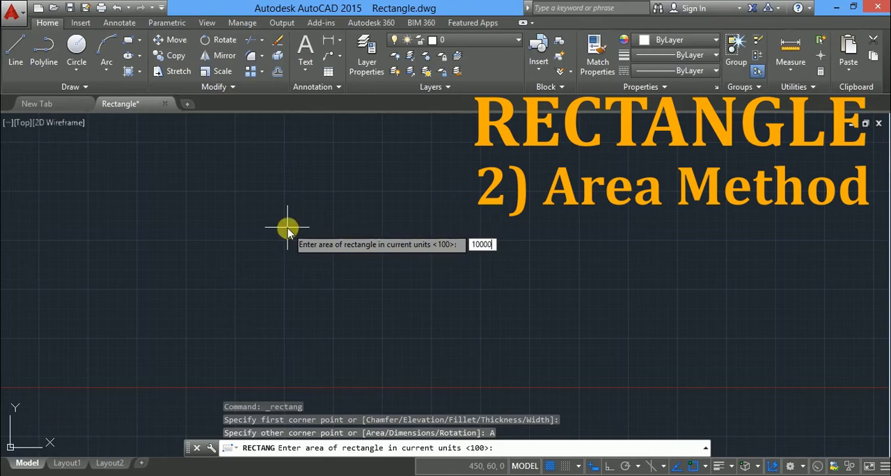
key(Return)
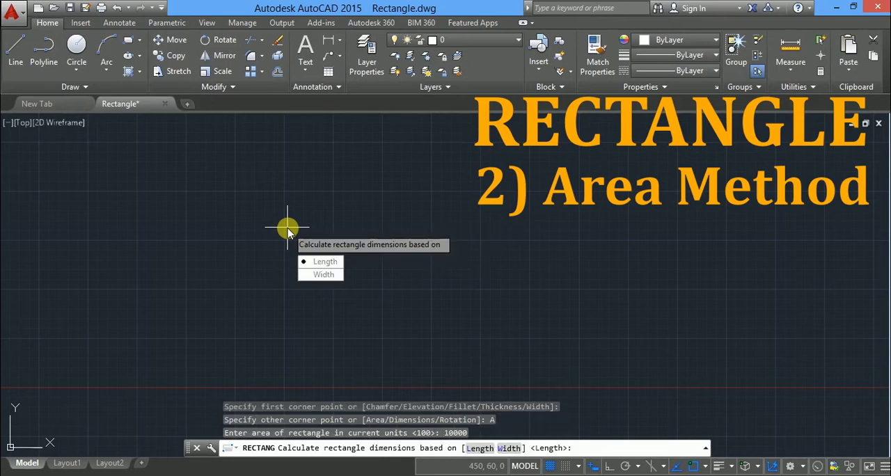
click(324, 265)
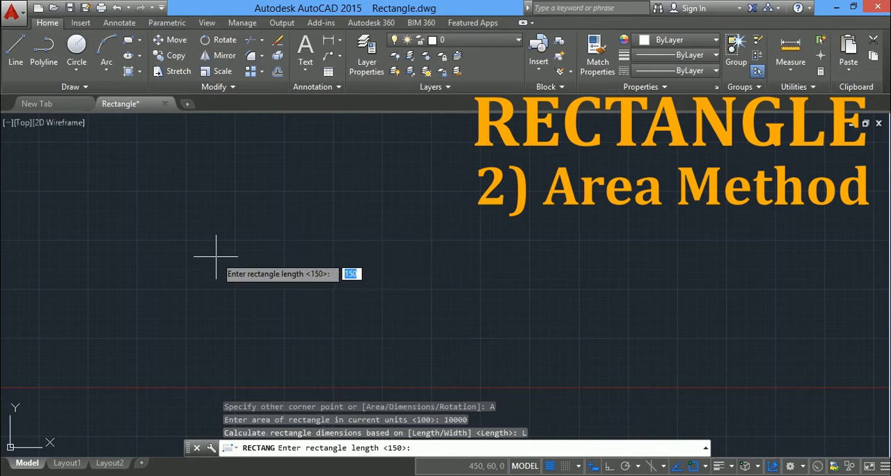
text(1)
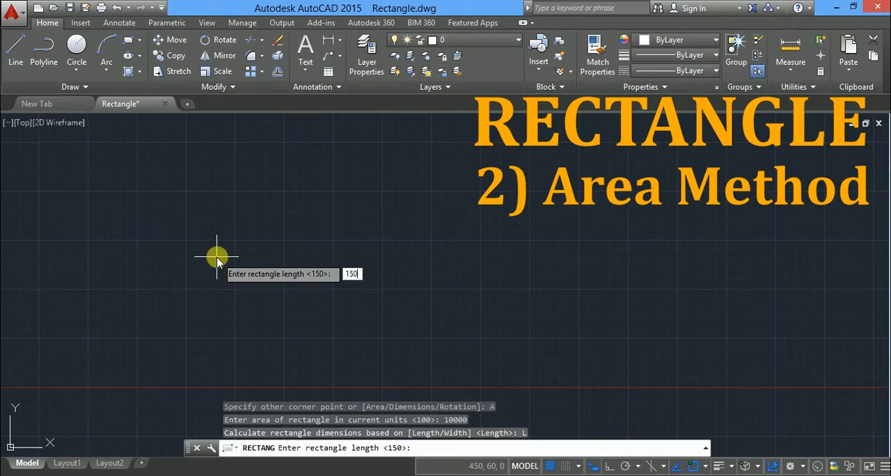
key(Return)
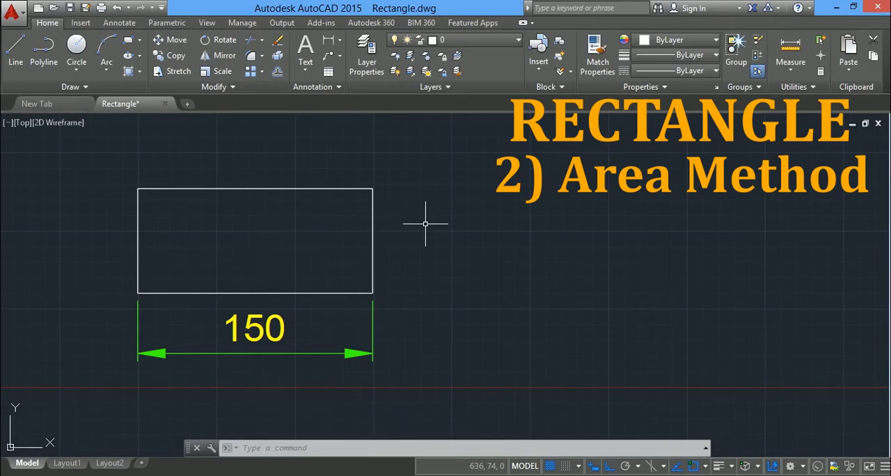
Measure the area of the 150-unit-long rectangle with the AREA command's Object option.
text(A)
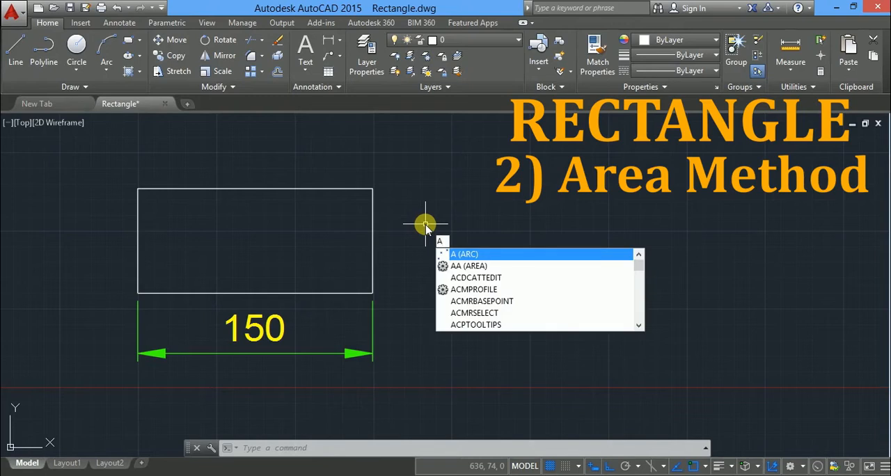
text(REA)
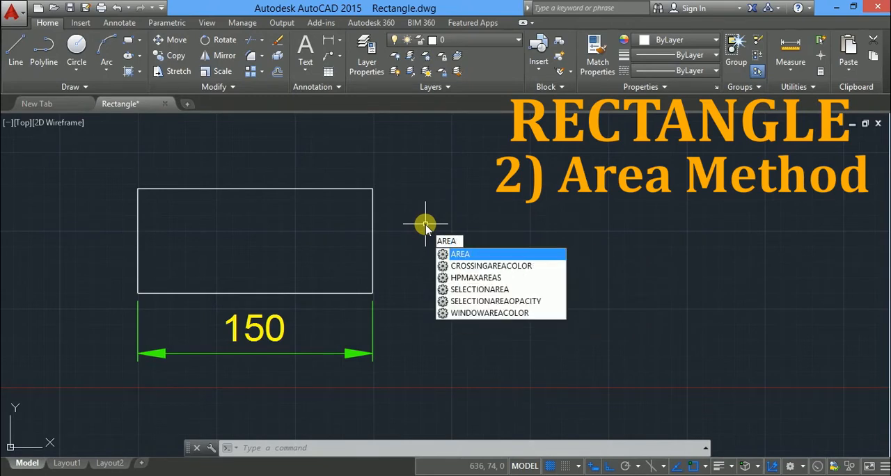
key(Return)
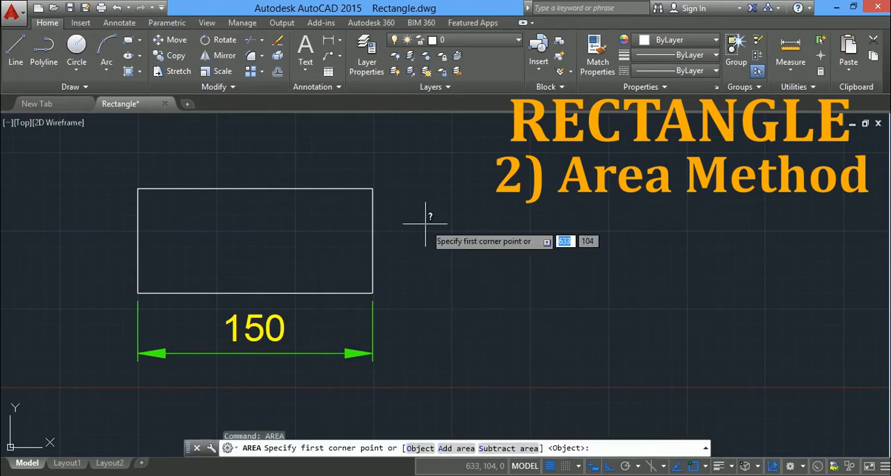
key(Down)
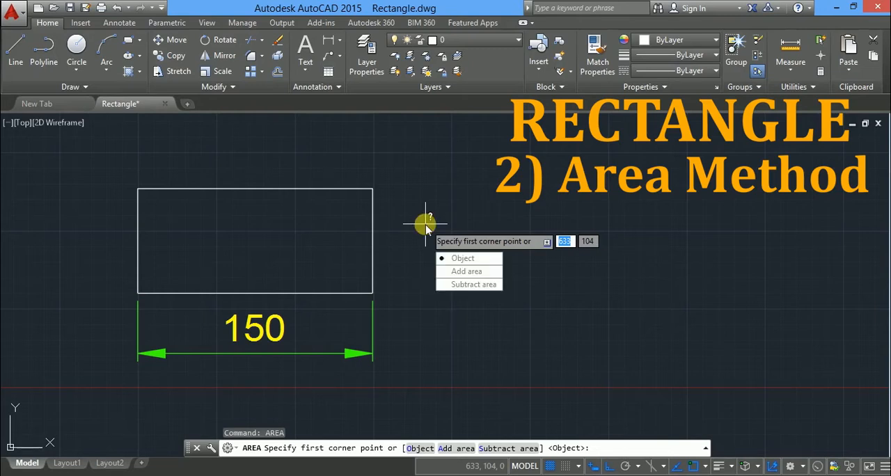
key(Return)
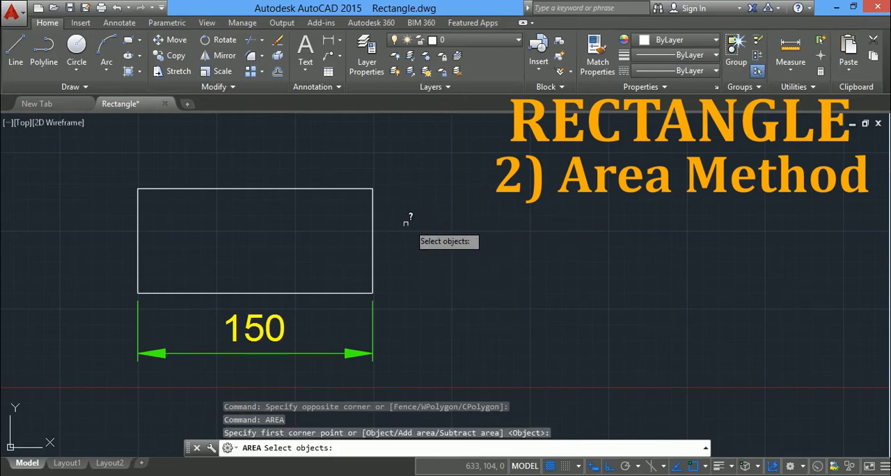
click(373, 224)
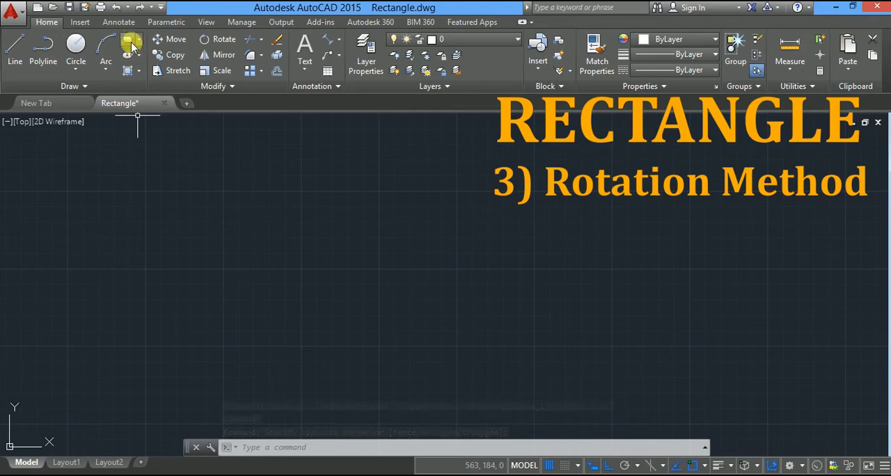
Start a rectangle from a first corner in the empty drawing and set its rotation angle to 45 degrees.
click(128, 44)
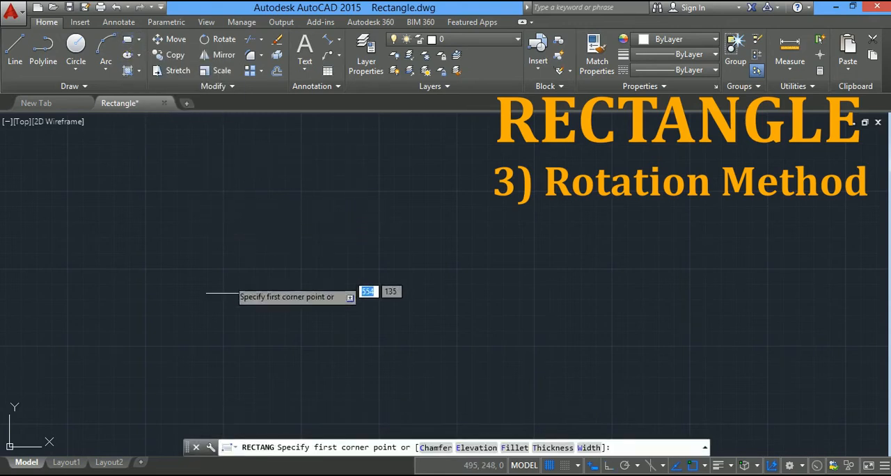
click(206, 324)
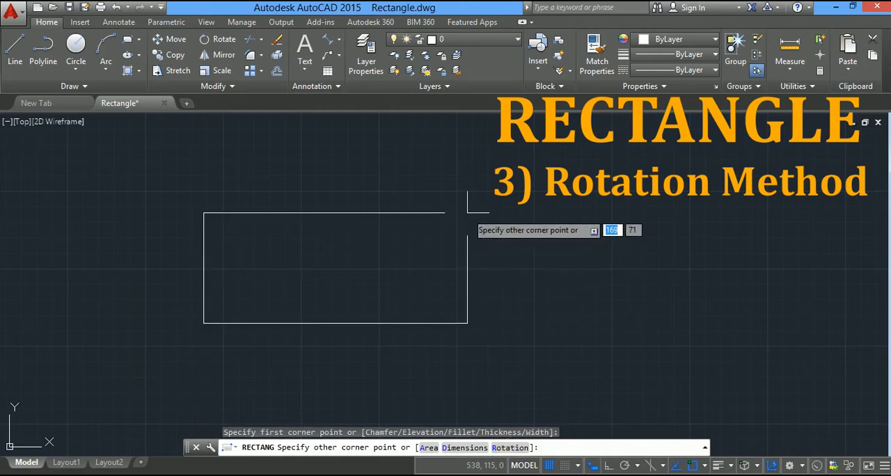
key(Down)
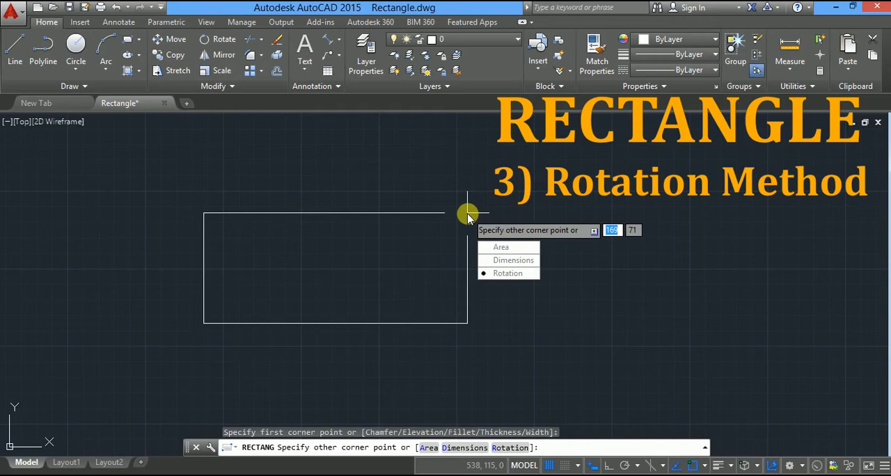
key(Return)
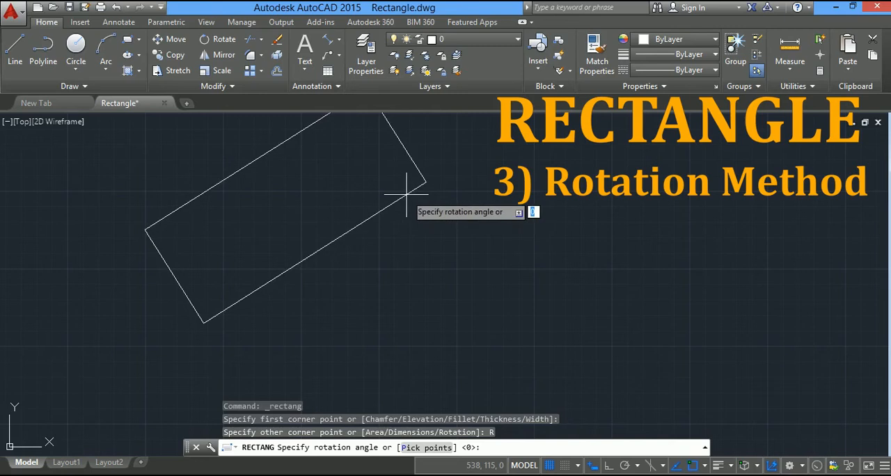
text(45)
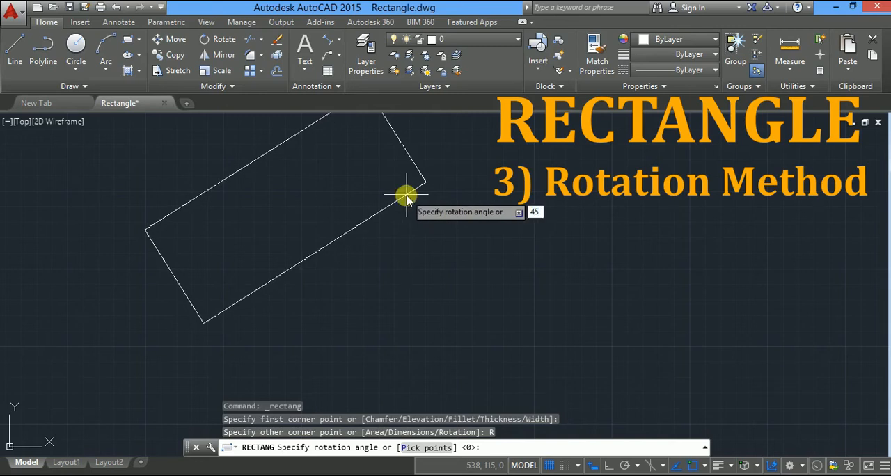
key(Return)
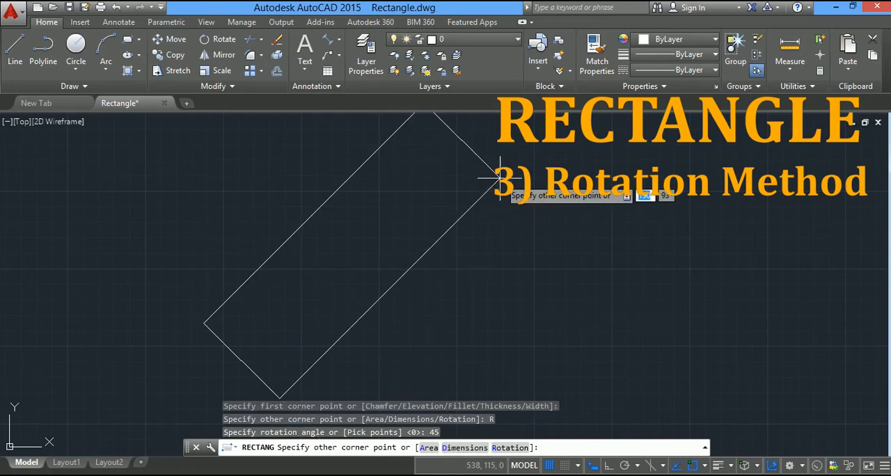
Complete the rotated rectangle using the Dimensions option, with length 100 and width 50, placed above its first corner.
key(Down)
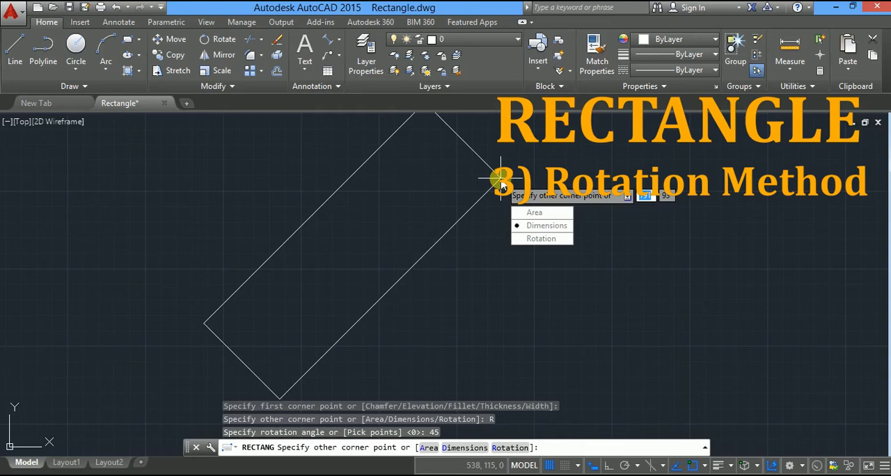
key(Return)
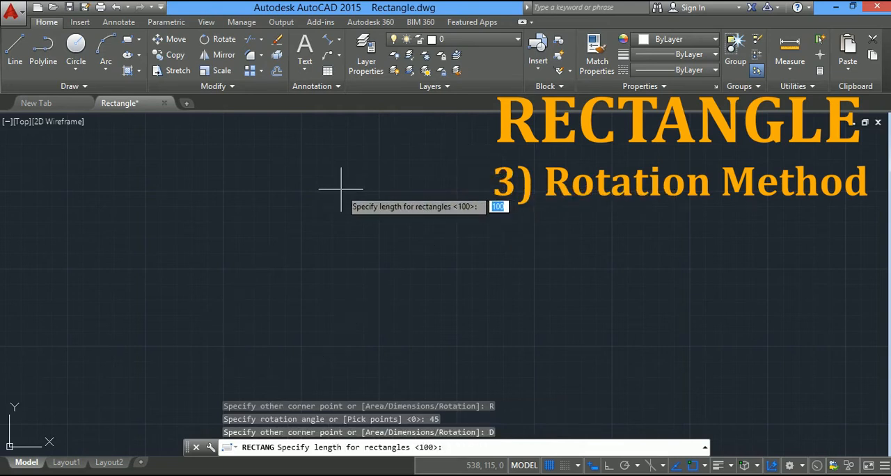
text(1)
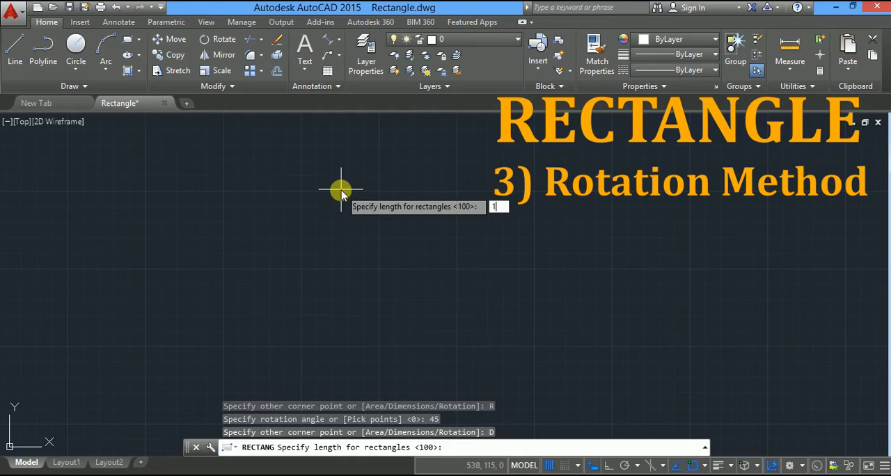
key(Return)
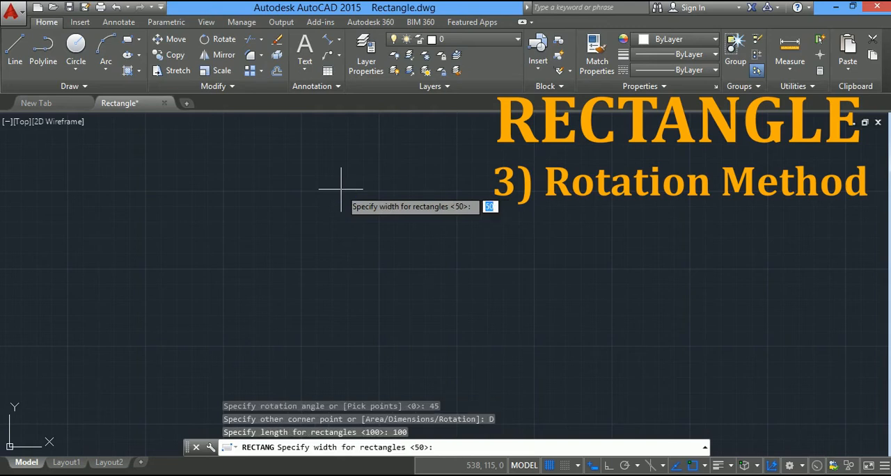
text(50)
key(Return)
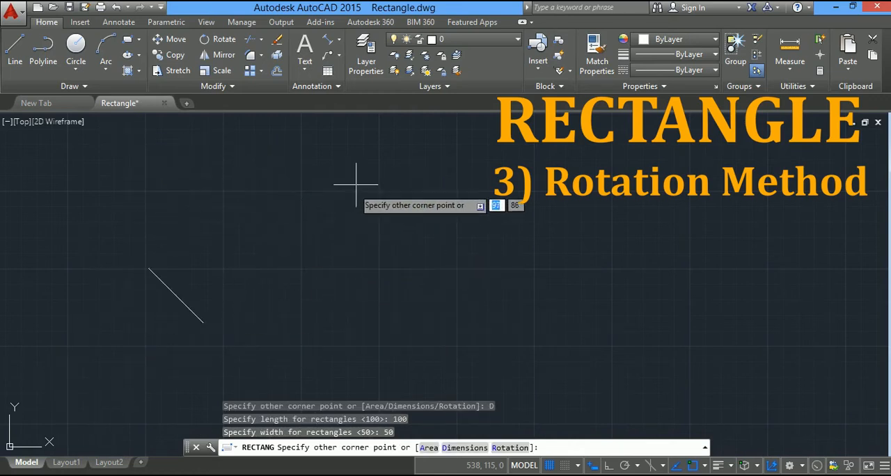
click(364, 156)
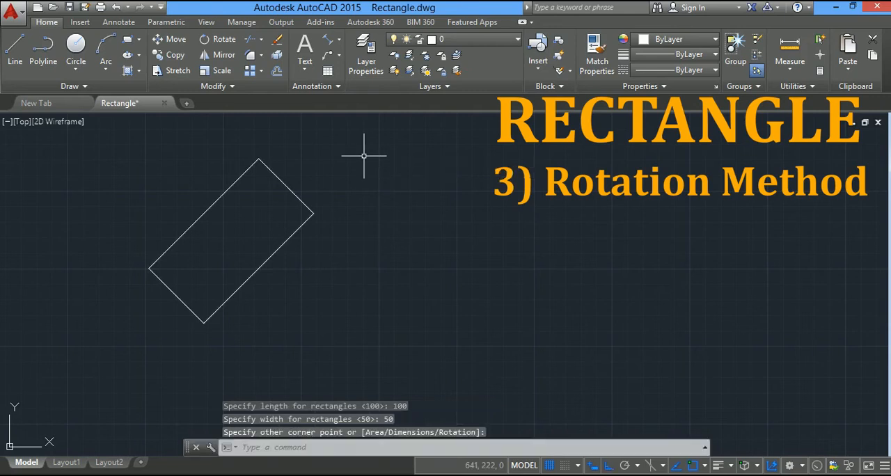
middle_drag(285, 264, 322, 269)
middle_drag(322, 269, 342, 292)
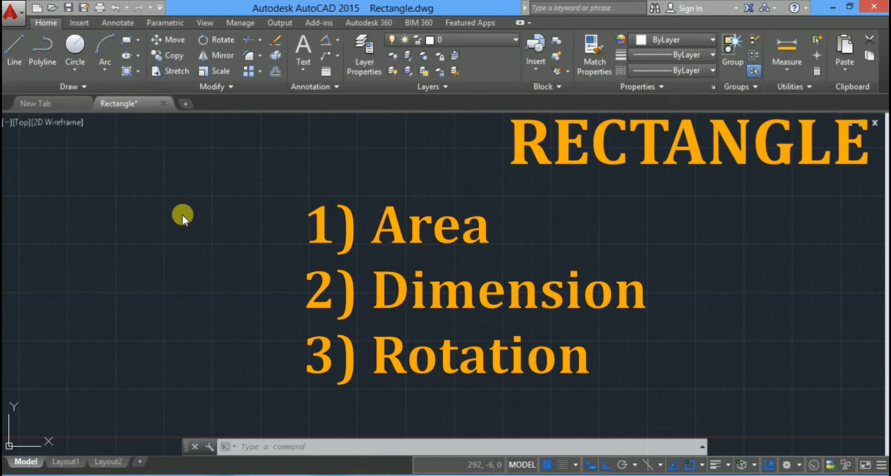
Start a new rectangle with the Chamfer option, setting both the first and second chamfer distances to 25.
click(127, 43)
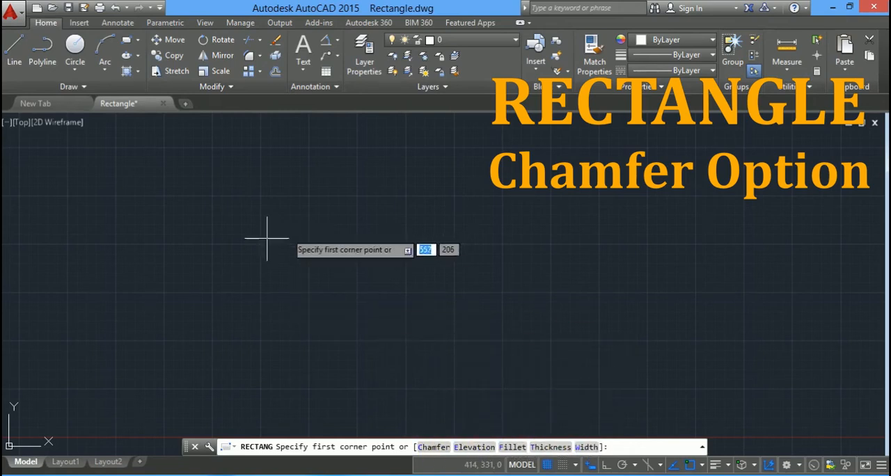
click(433, 448)
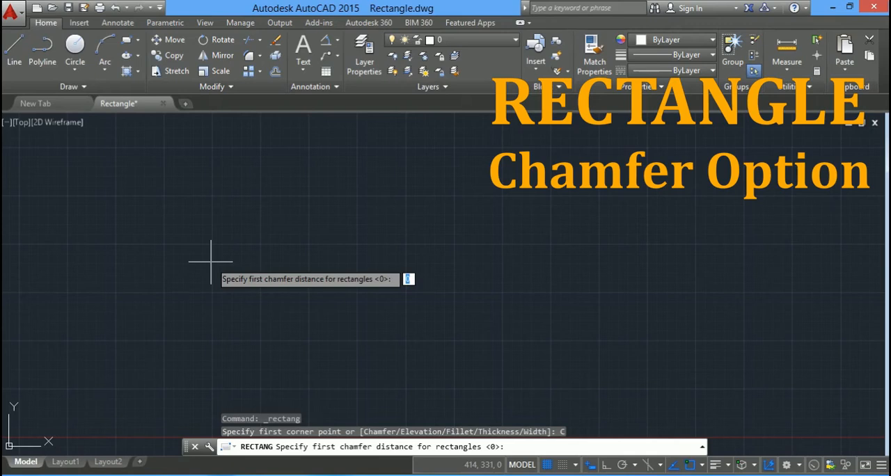
text(25)
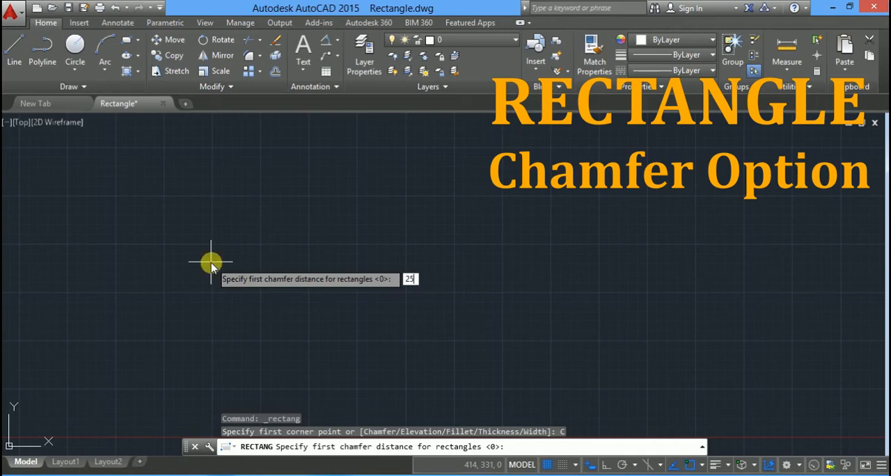
key(Return)
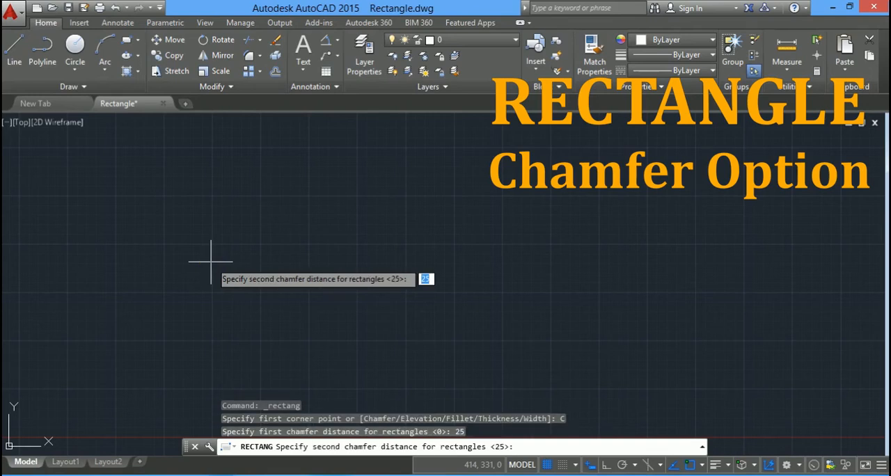
text(25)
key(Return)
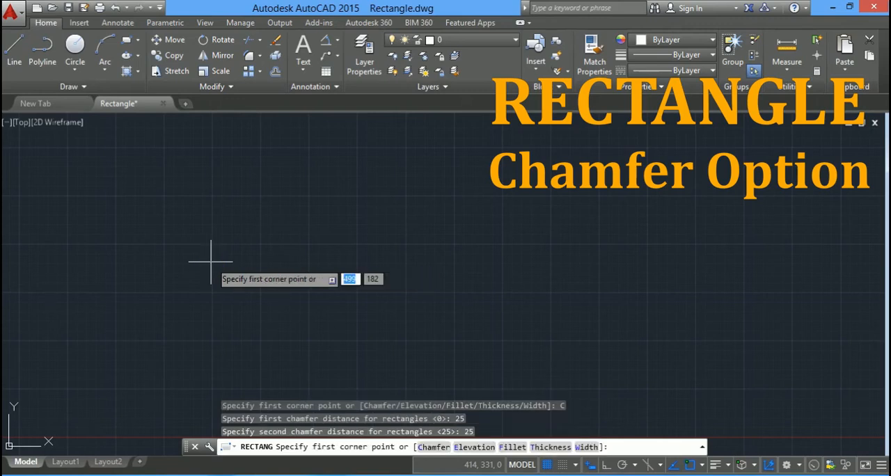
Draw the chamfered rectangle in the empty drawing using the Dimensions option, with length 200 and width 100.
click(232, 319)
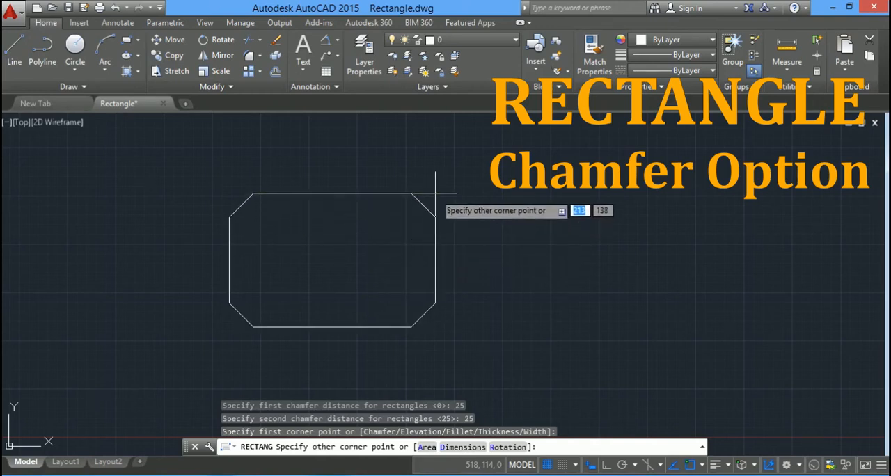
click(462, 448)
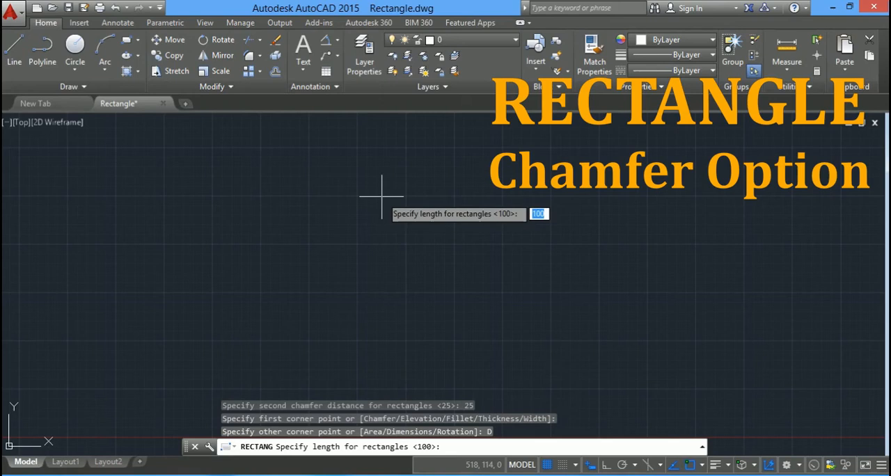
text(2)
key(Return)
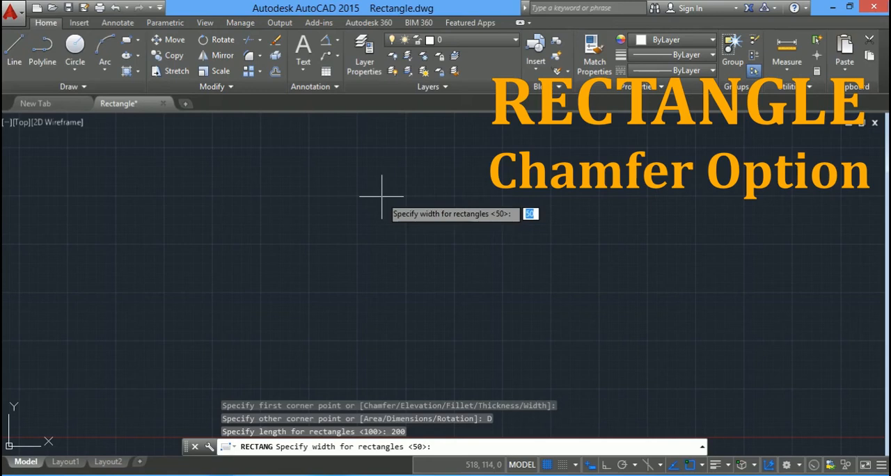
text(100)
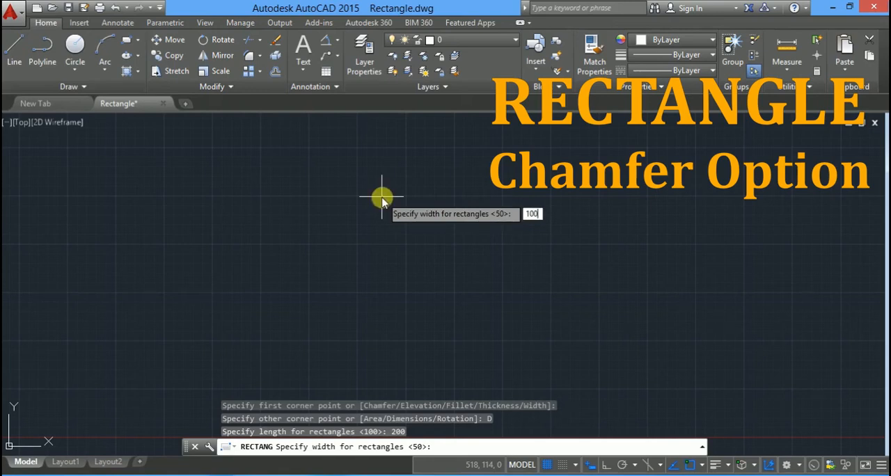
key(Return)
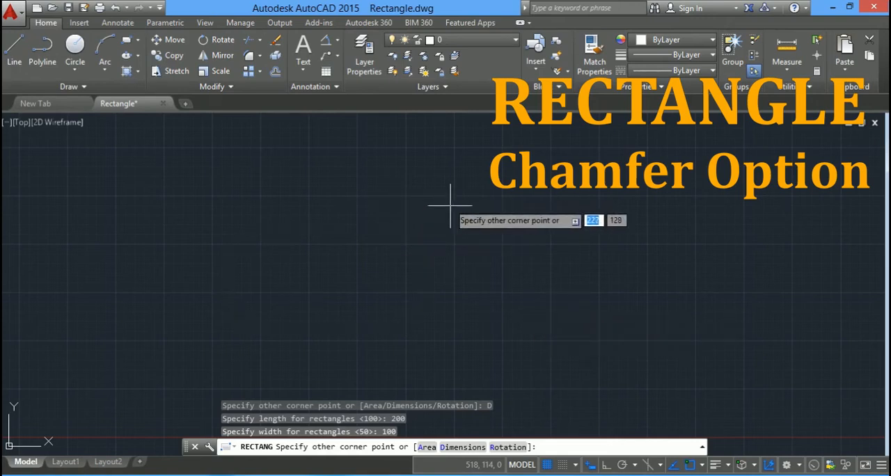
click(482, 247)
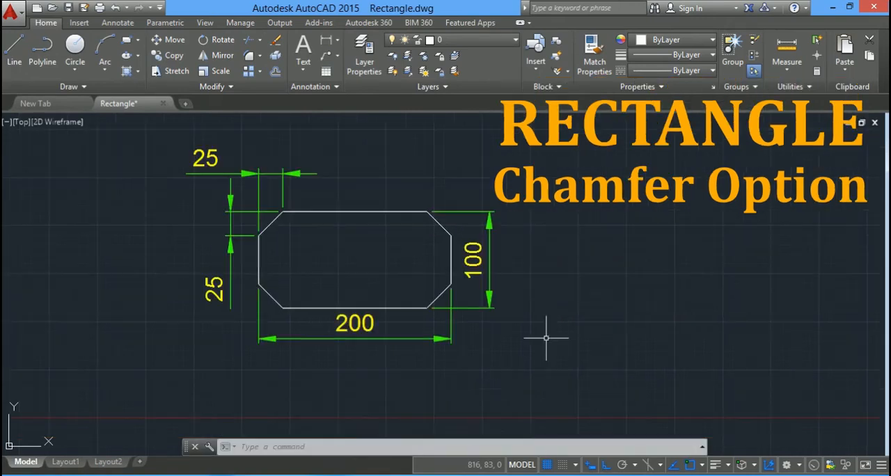
click(544, 338)
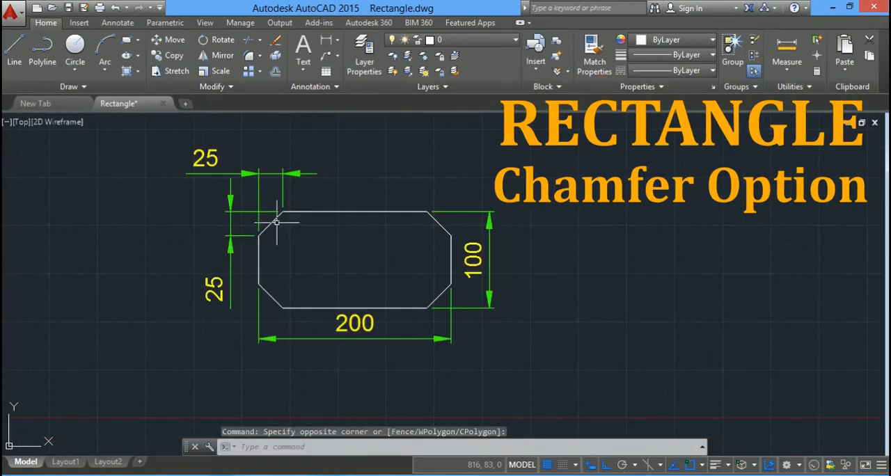
key(Escape)
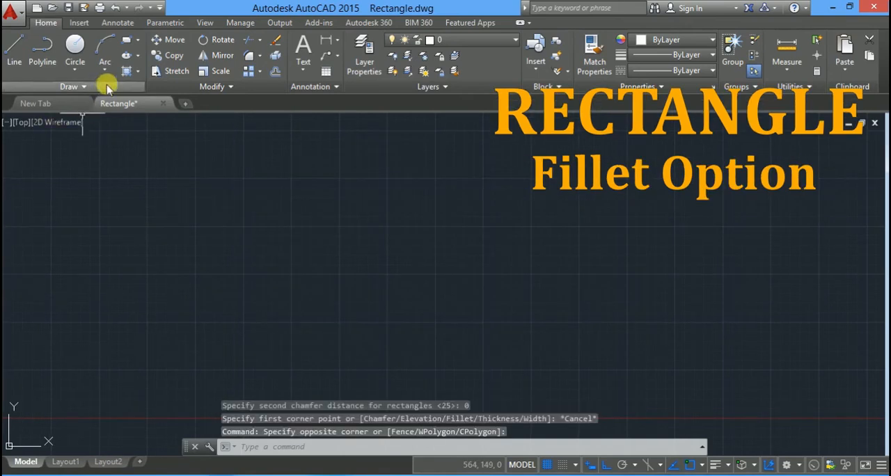
Start another rectangle with the Fillet option, setting the fillet radius to 30.
click(126, 40)
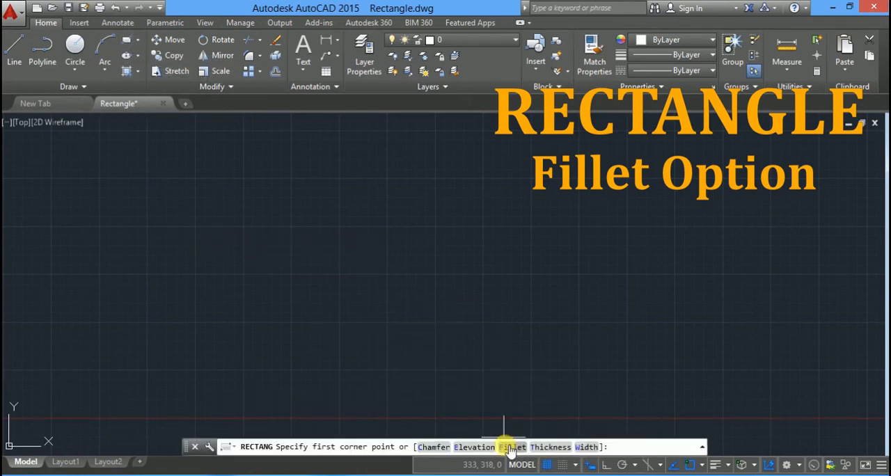
key(Down)
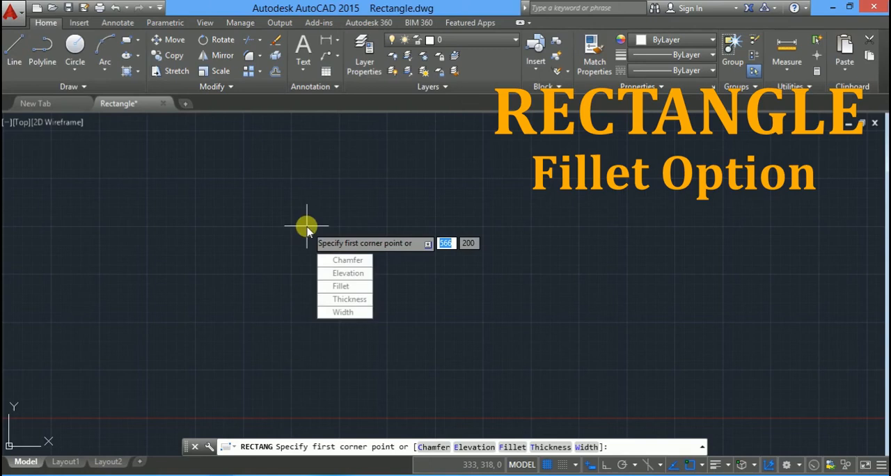
click(348, 289)
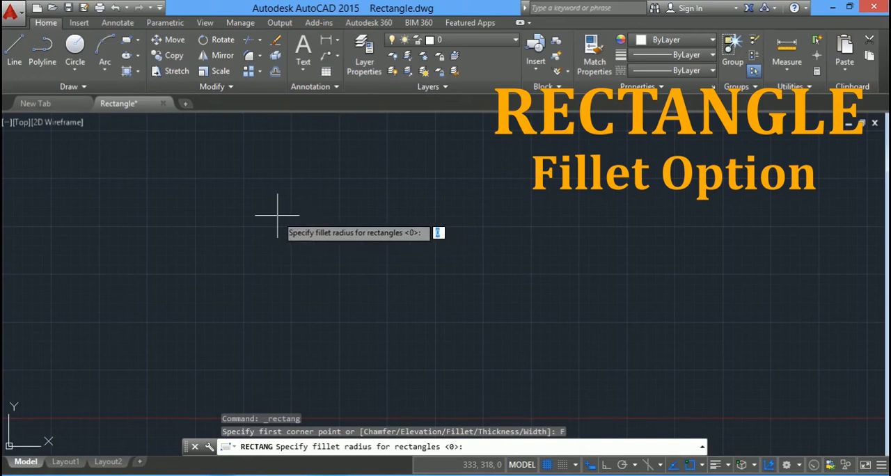
text(30)
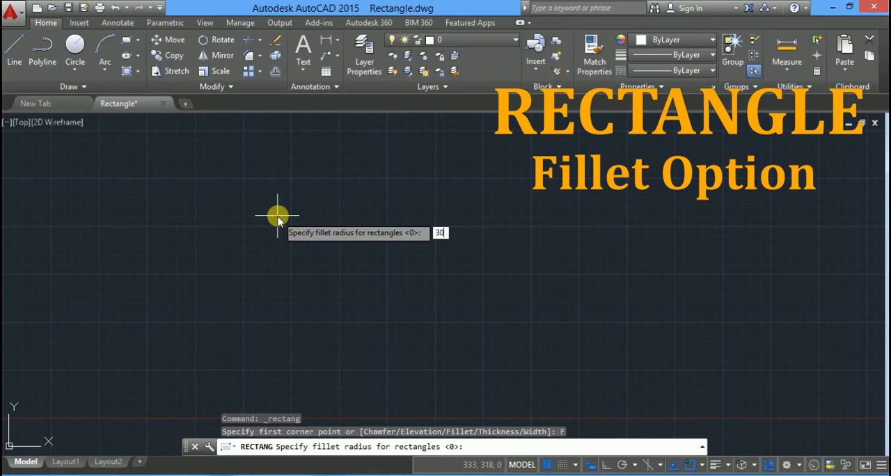
key(Return)
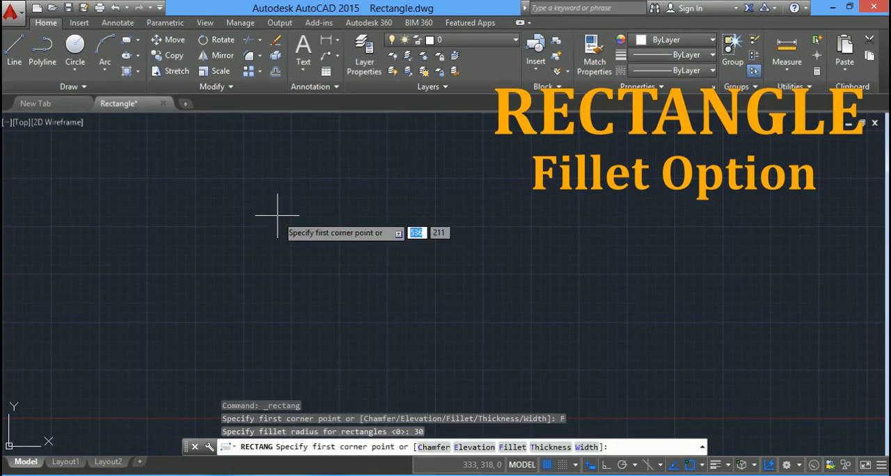
Draw the filleted rectangle in the empty drawing using the Dimensions option, with length 200 and width 100, placed above and right of its first corner.
click(199, 320)
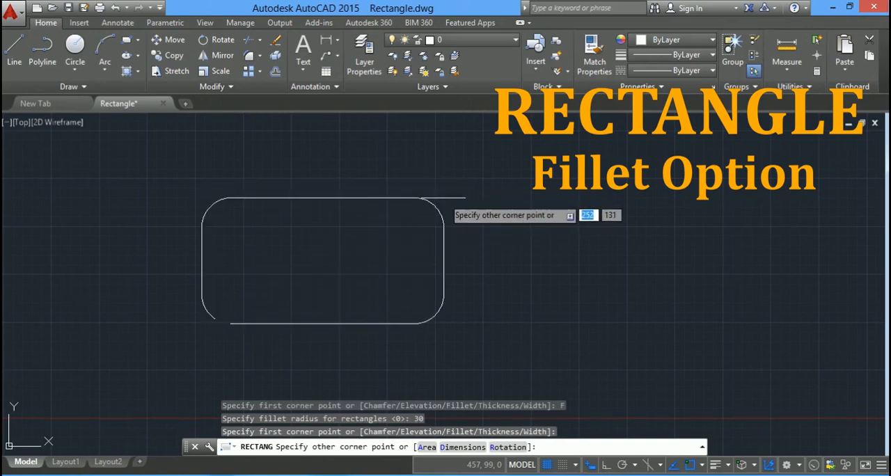
key(Down)
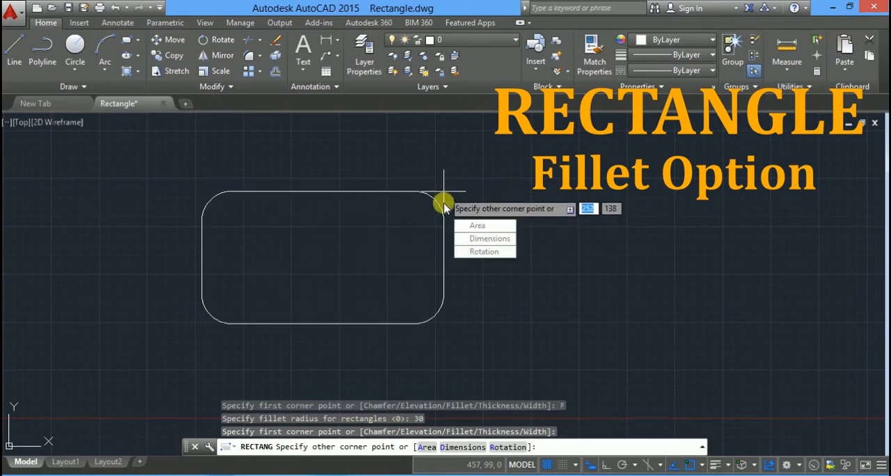
click(480, 240)
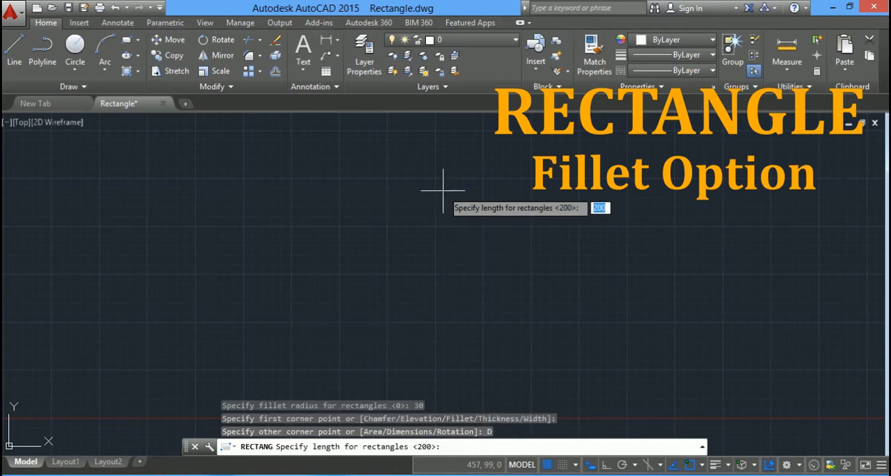
text(200)
key(Return)
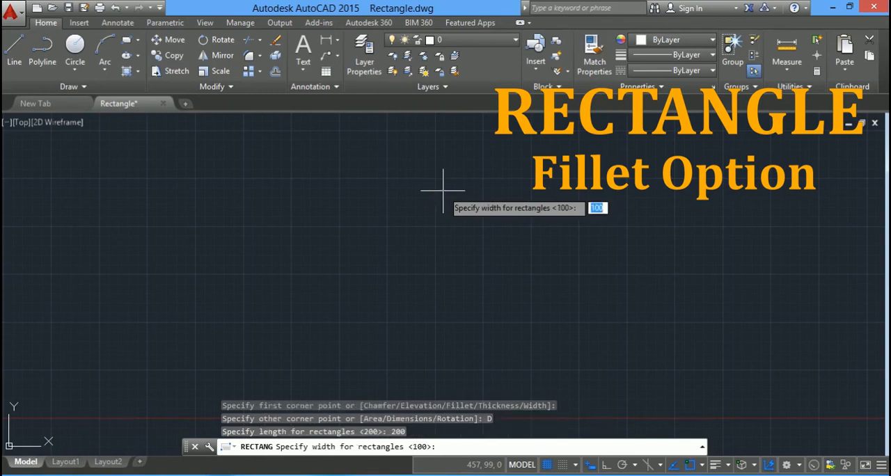
text(100)
key(Return)
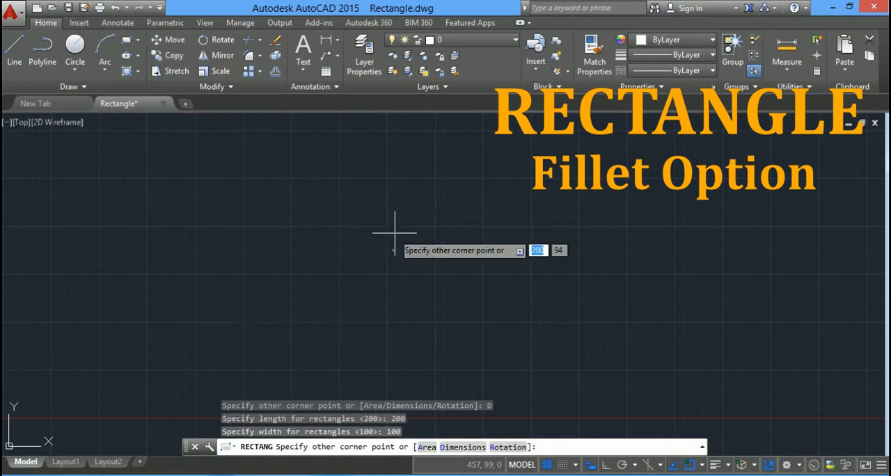
click(442, 200)
scroll(232, 310, up, 2)
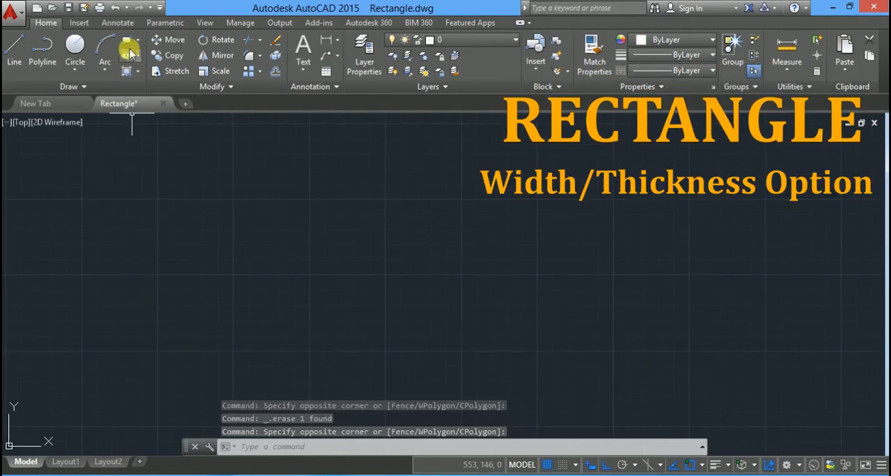
Draw a rectangle about 195 by 124 units from two corner points, using the Width option with a line width of 10.
click(128, 43)
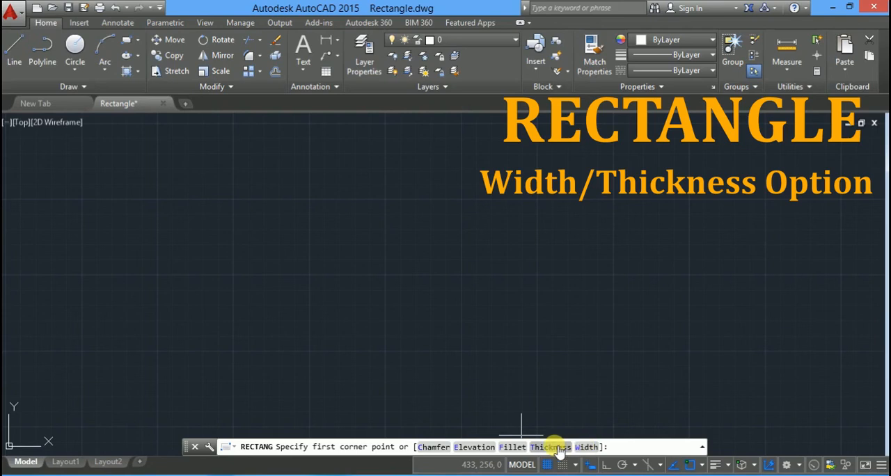
click(585, 447)
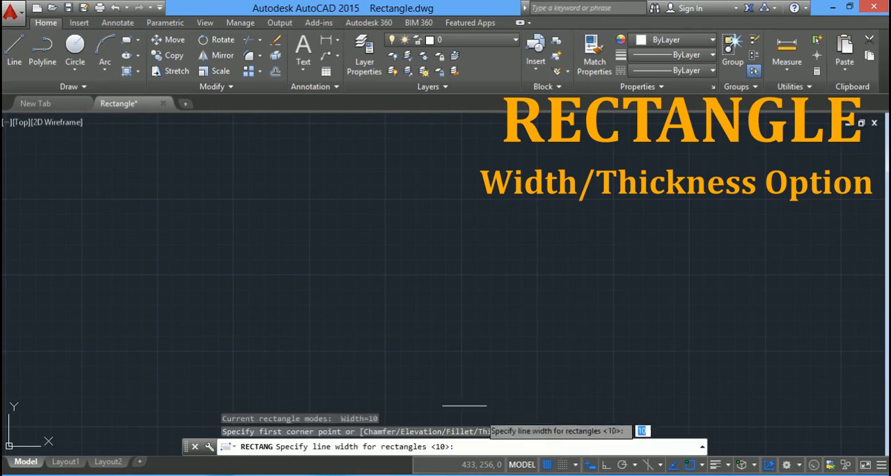
text(10)
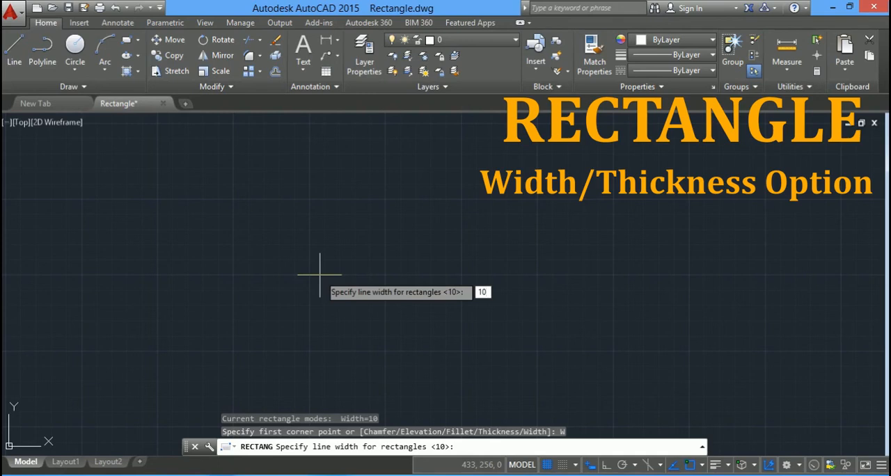
key(Return)
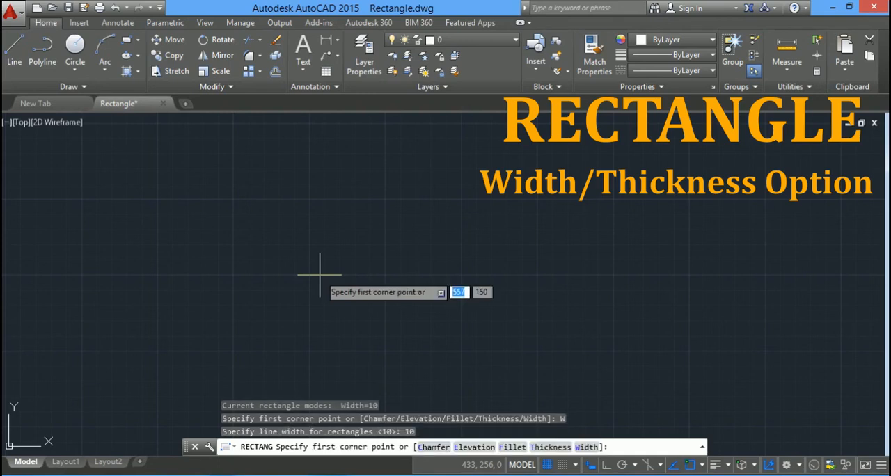
click(206, 347)
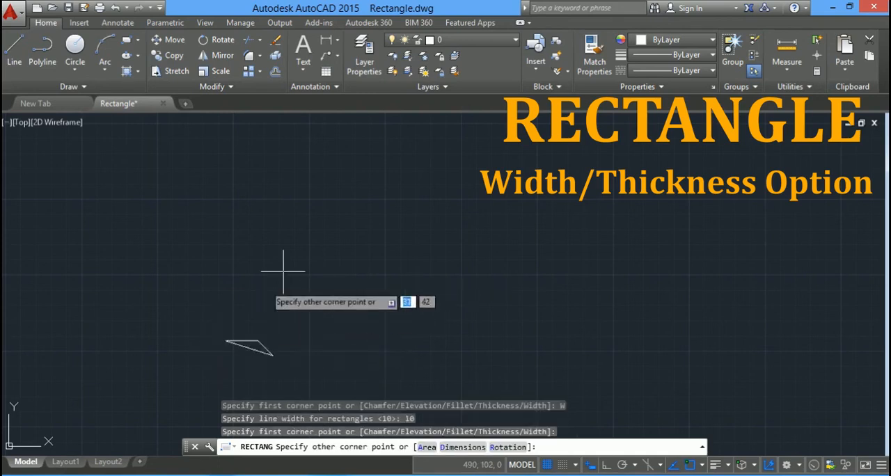
click(515, 159)
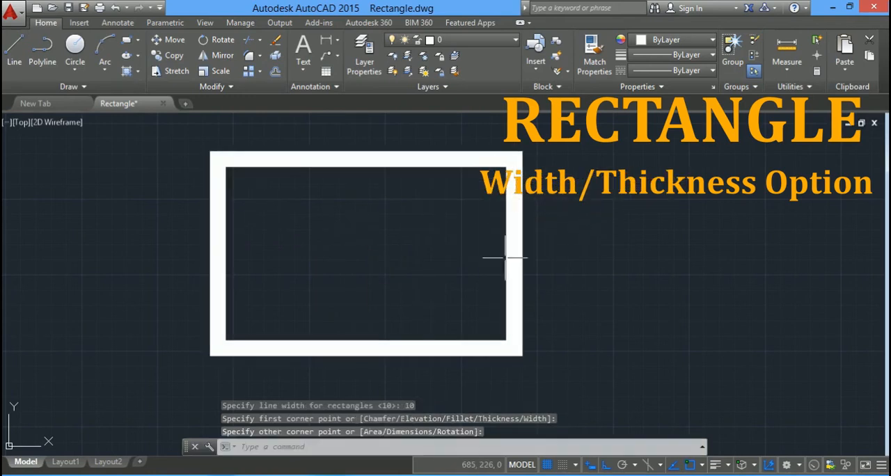